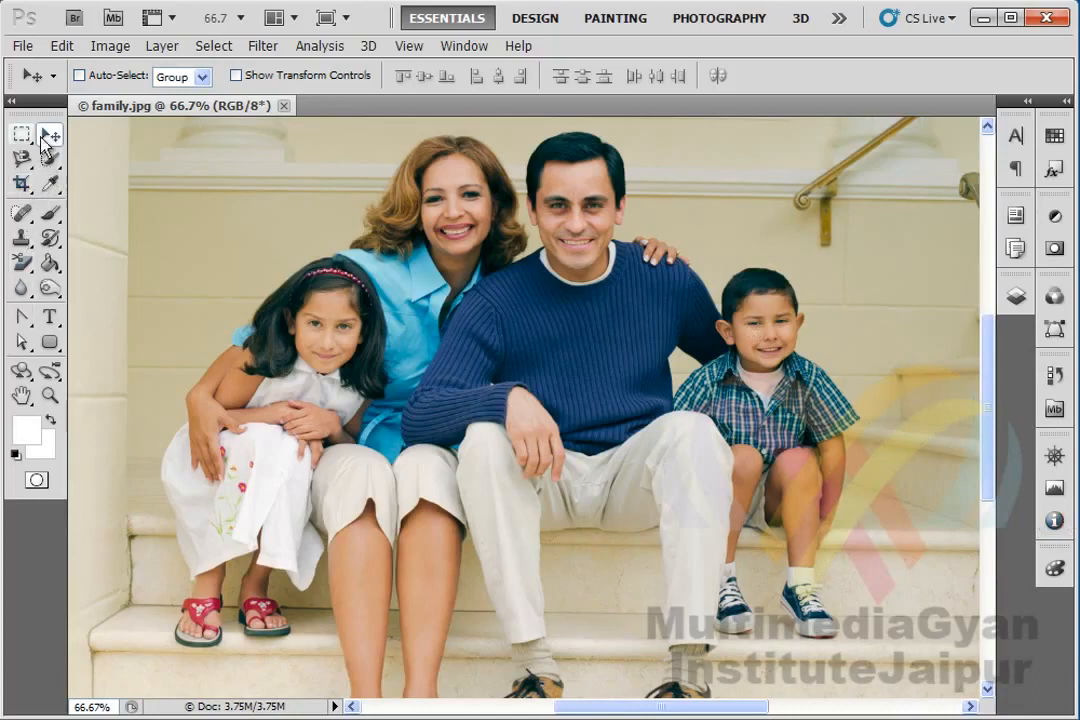
Try cropping the family photo to the woman's head and shoulders, and undo the crop
{"action": "left_click", "coordinate": [33, 194]}
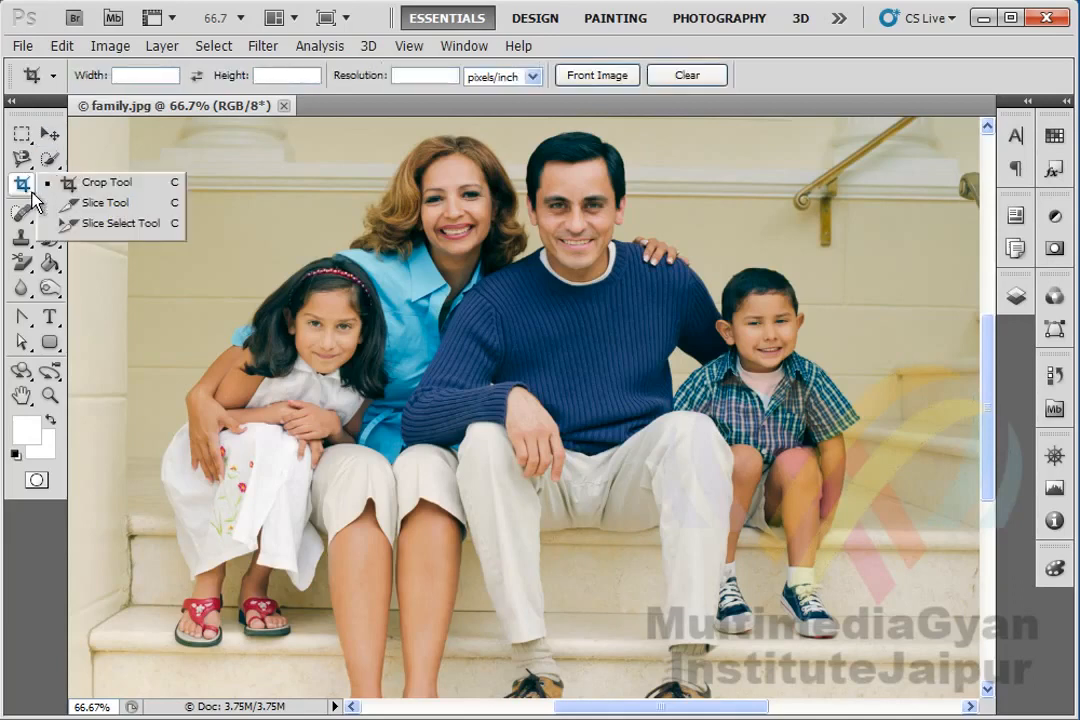
{"action": "left_click", "coordinate": [111, 189]}
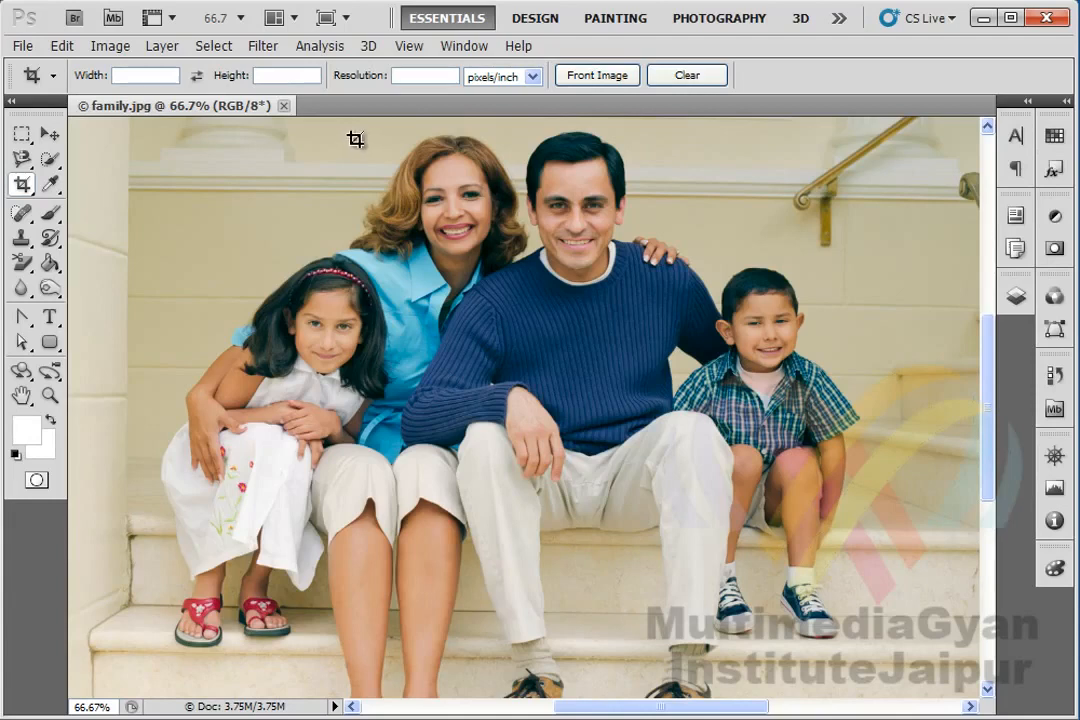
{"action": "left_click_drag", "start_coordinate": [351, 136], "coordinate": [526, 270]}
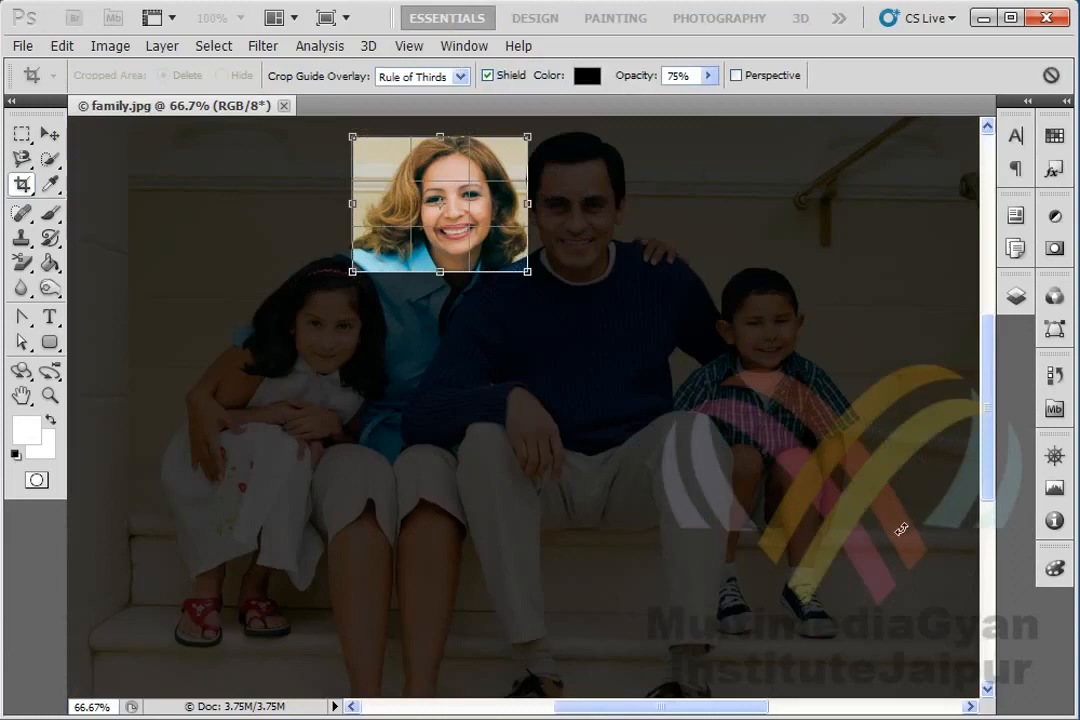
{"action": "mouse_move", "coordinate": [494, 211]}
{"action": "left_mouse_down"}
{"action": "mouse_move", "coordinate": [508, 204]}
{"action": "mouse_move", "coordinate": [496, 209]}
{"action": "left_mouse_up"}
{"action": "left_click_drag", "start_coordinate": [350, 200], "coordinate": [359, 200]}
{"action": "left_click_drag", "start_coordinate": [449, 266], "coordinate": [441, 269]}
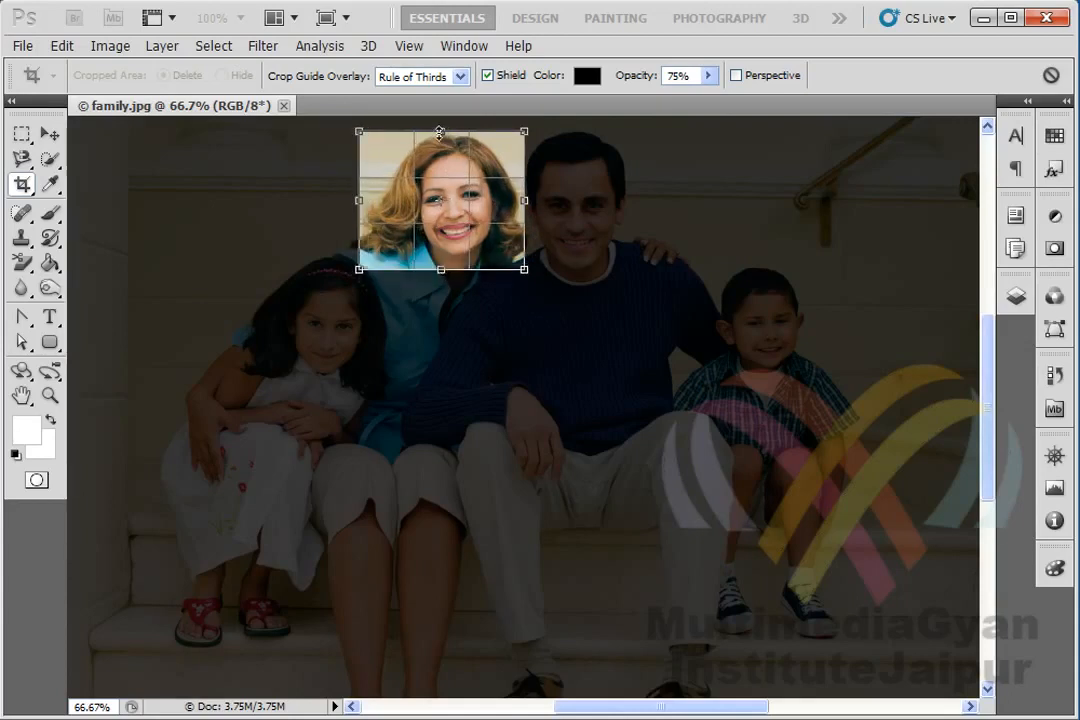
{"action": "left_click_drag", "start_coordinate": [442, 130], "coordinate": [442, 127]}
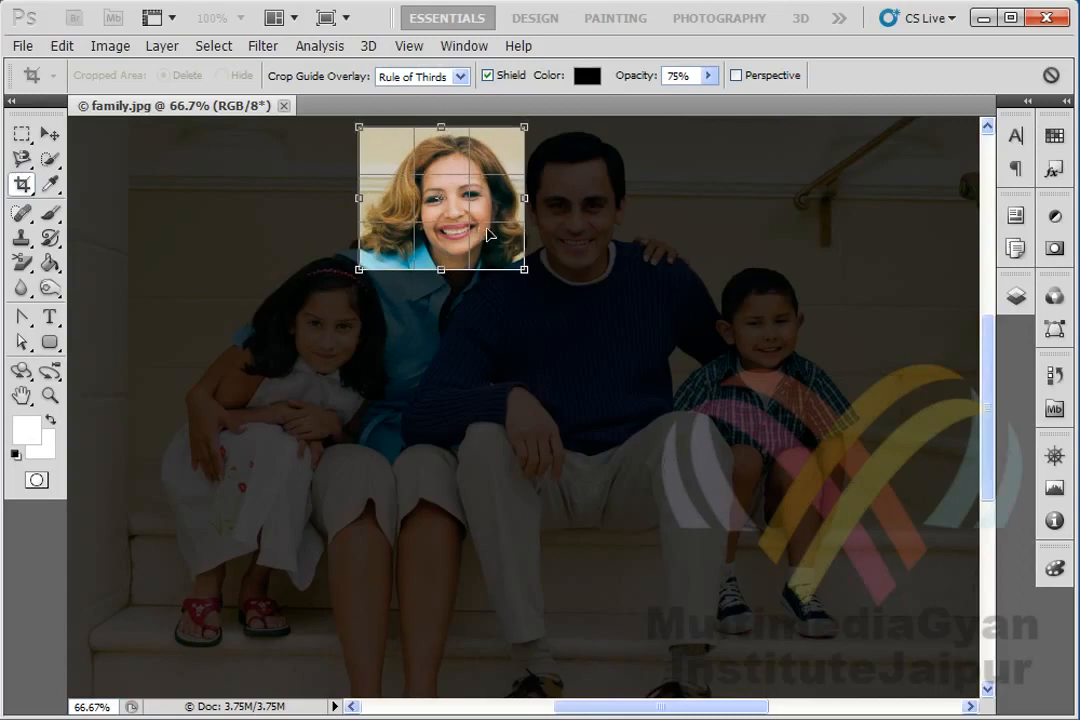
{"action": "key", "text": "Return"}
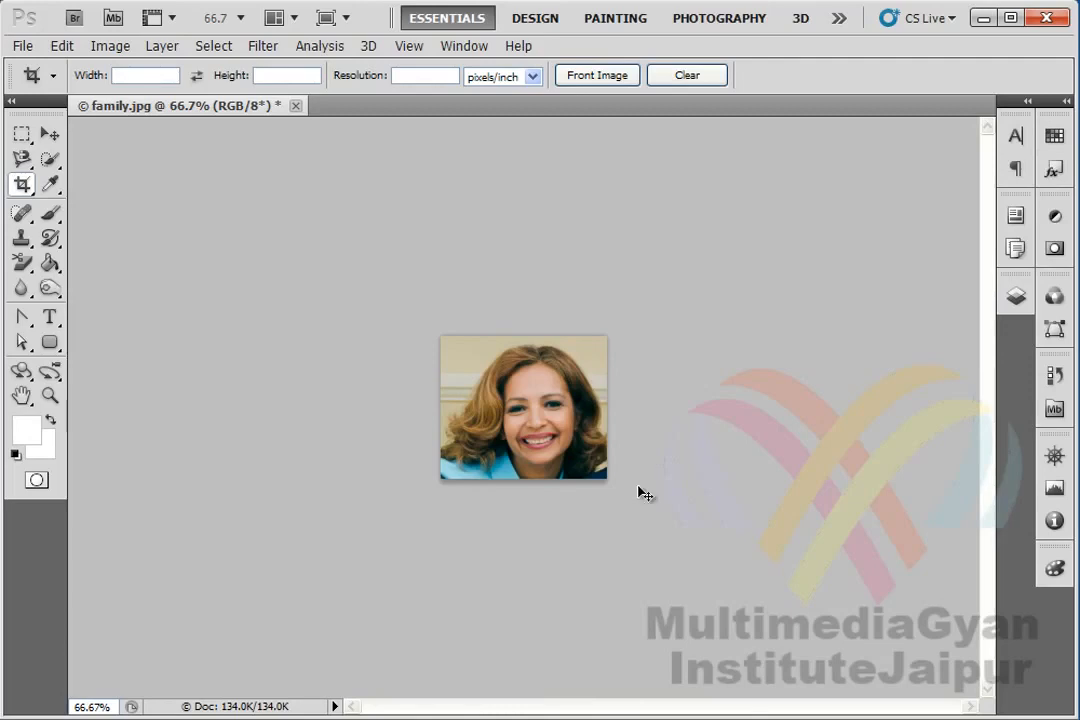
{"action": "key", "text": "ctrl+z"}
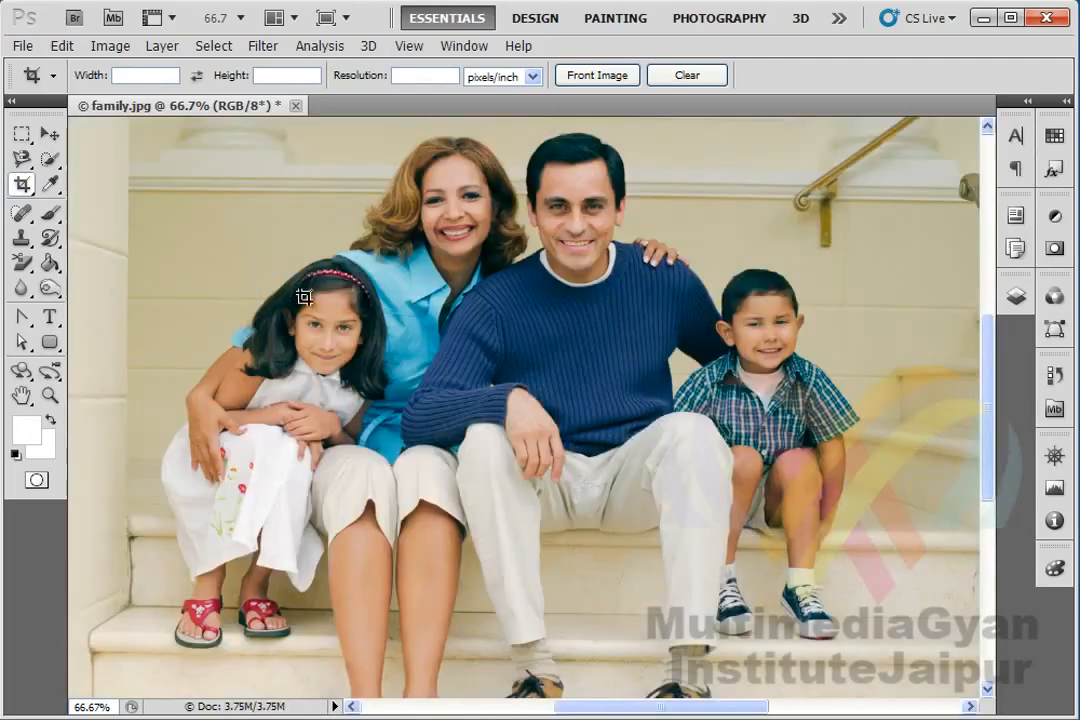
Frame the heads and shoulders of the man and woman with the Crop tool and set the shield opacity to 100%
{"action": "left_click_drag", "start_coordinate": [516, 127], "coordinate": [634, 287]}
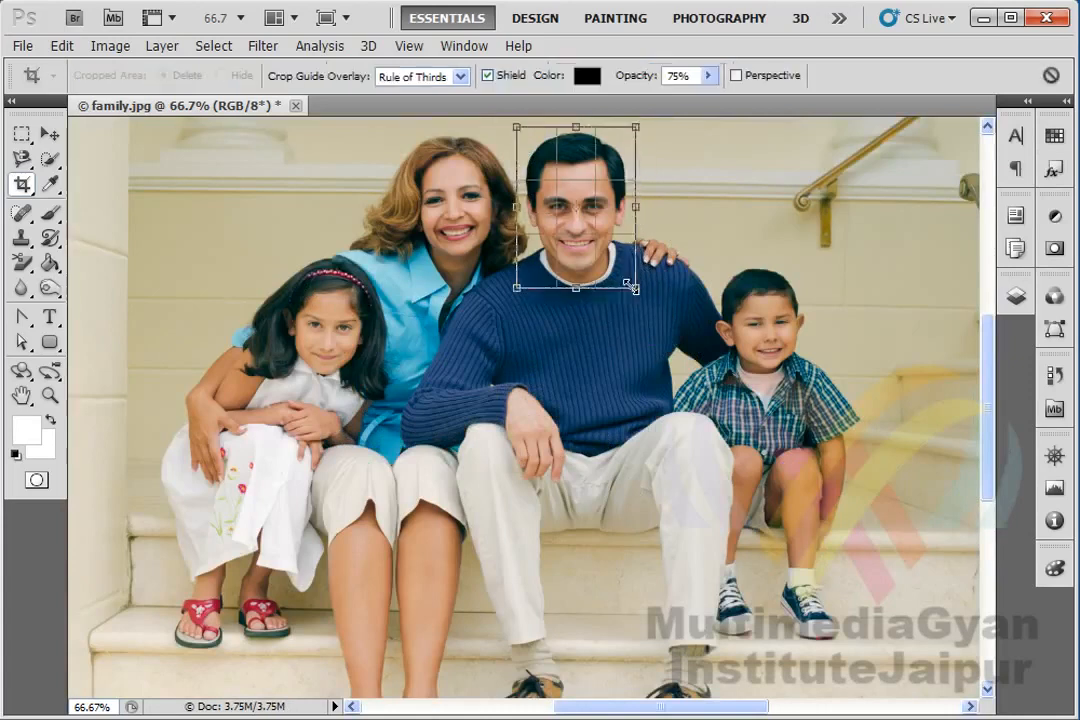
{"action": "left_click_drag", "start_coordinate": [523, 207], "coordinate": [378, 207]}
{"action": "left_click_drag", "start_coordinate": [505, 290], "coordinate": [505, 318]}
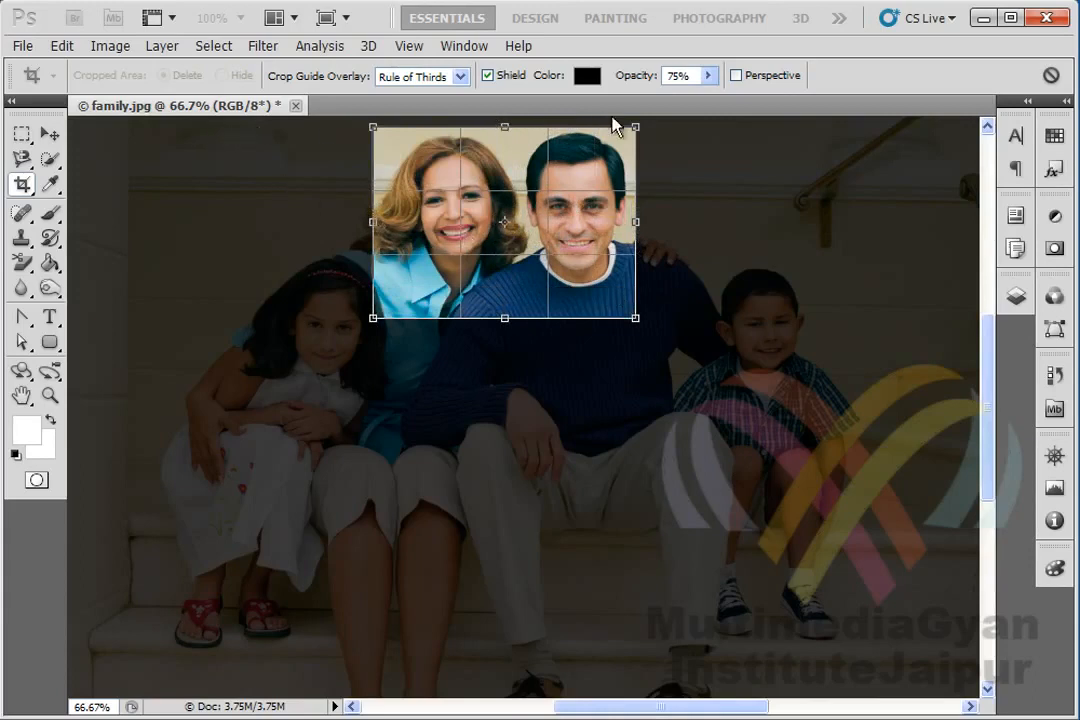
{"action": "left_click", "coordinate": [709, 79]}
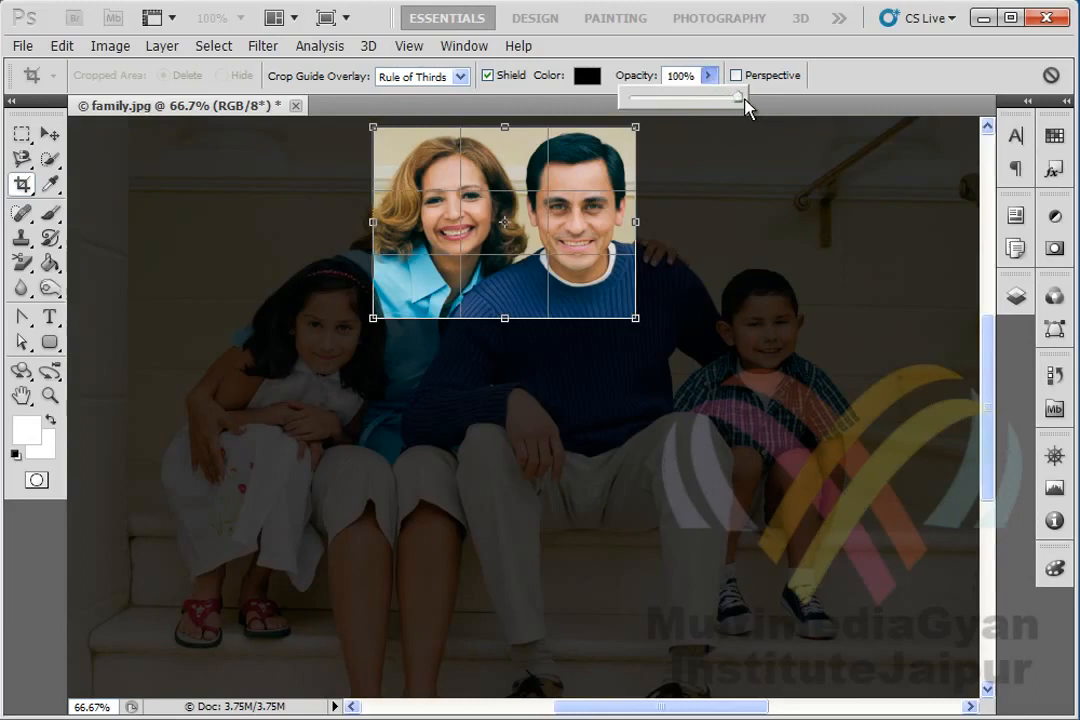
{"action": "left_click_drag", "start_coordinate": [744, 98], "coordinate": [745, 98]}
{"action": "left_click", "coordinate": [868, 85]}
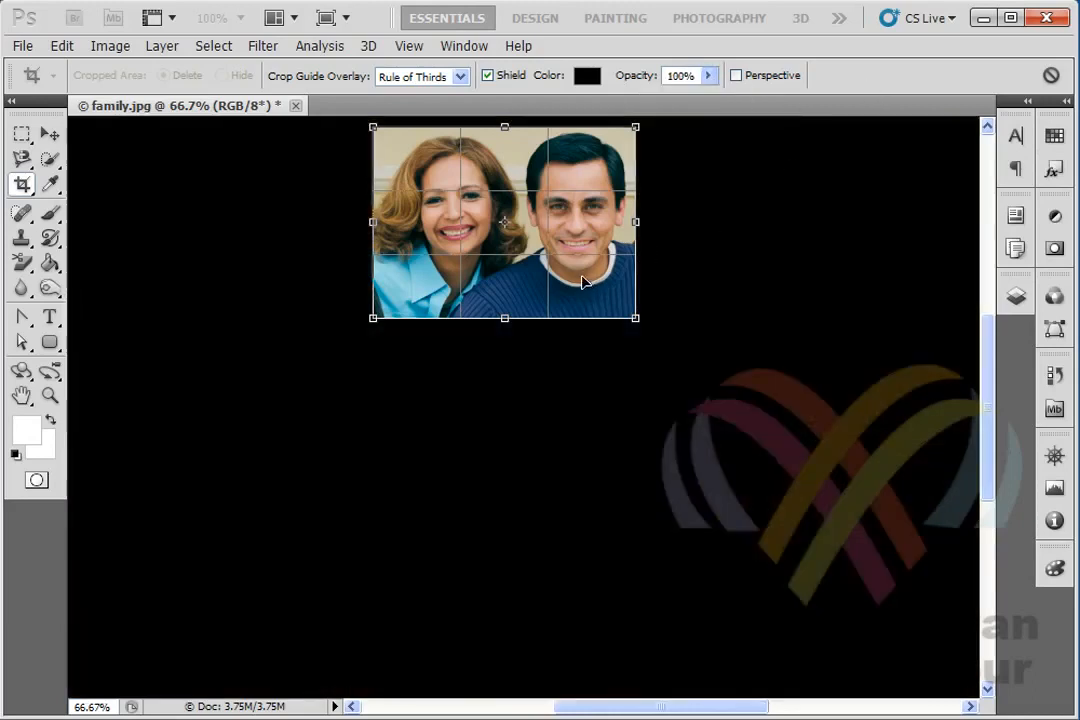
Move the crop frame onto the boy, tighten it around his head and apply the crop
{"action": "left_click_drag", "start_coordinate": [583, 282], "coordinate": [834, 410]}
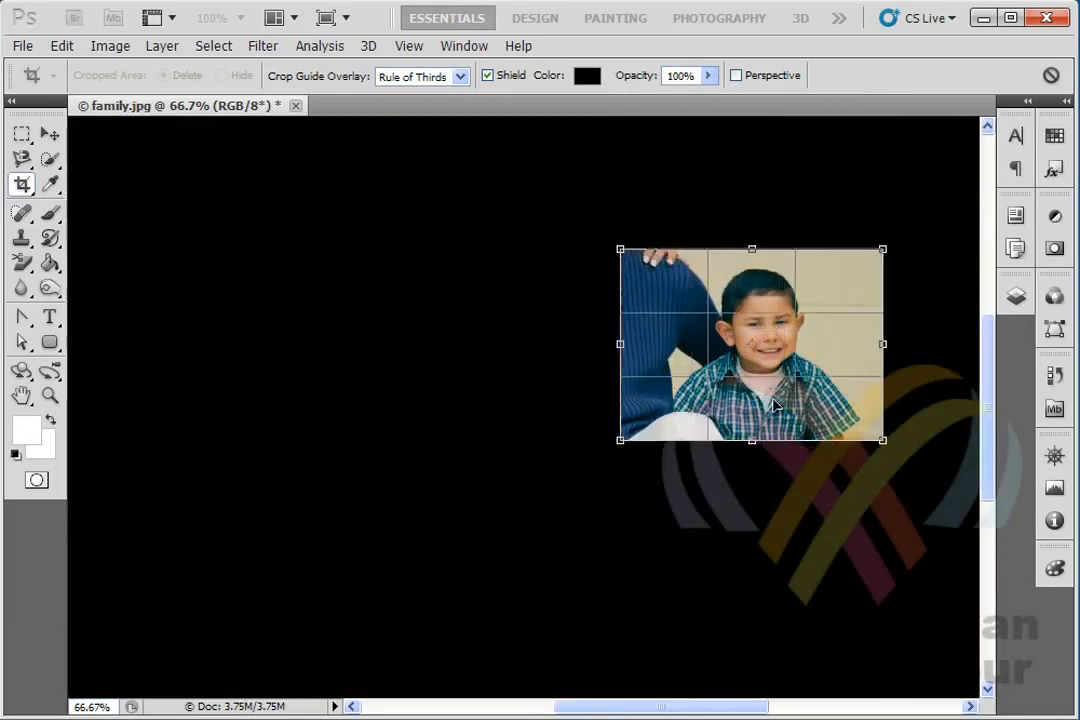
{"action": "left_click_drag", "start_coordinate": [620, 345], "coordinate": [705, 346]}
{"action": "left_click_drag", "start_coordinate": [882, 439], "coordinate": [840, 380]}
{"action": "left_click_drag", "start_coordinate": [840, 251], "coordinate": [813, 255]}
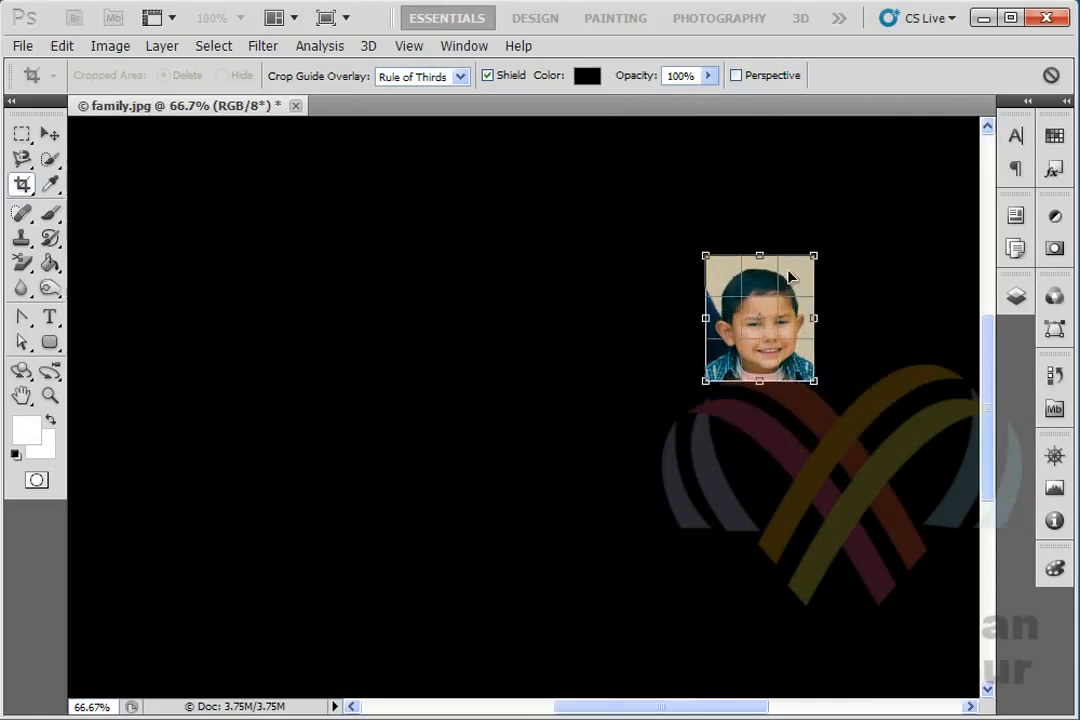
{"action": "key", "text": "Return"}
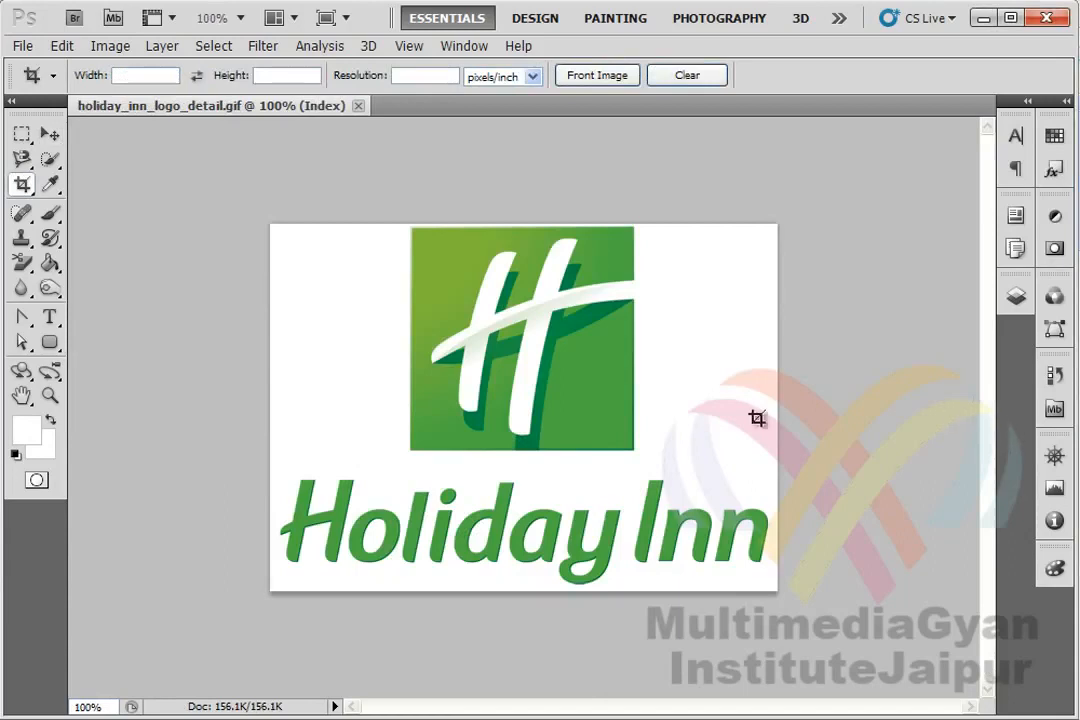
Slice the Holiday Inn logo image into a full-width upper slice for the green emblem and a lower slice for the wordmark
{"action": "left_click", "coordinate": [30, 193]}
{"action": "left_click", "coordinate": [26, 190]}
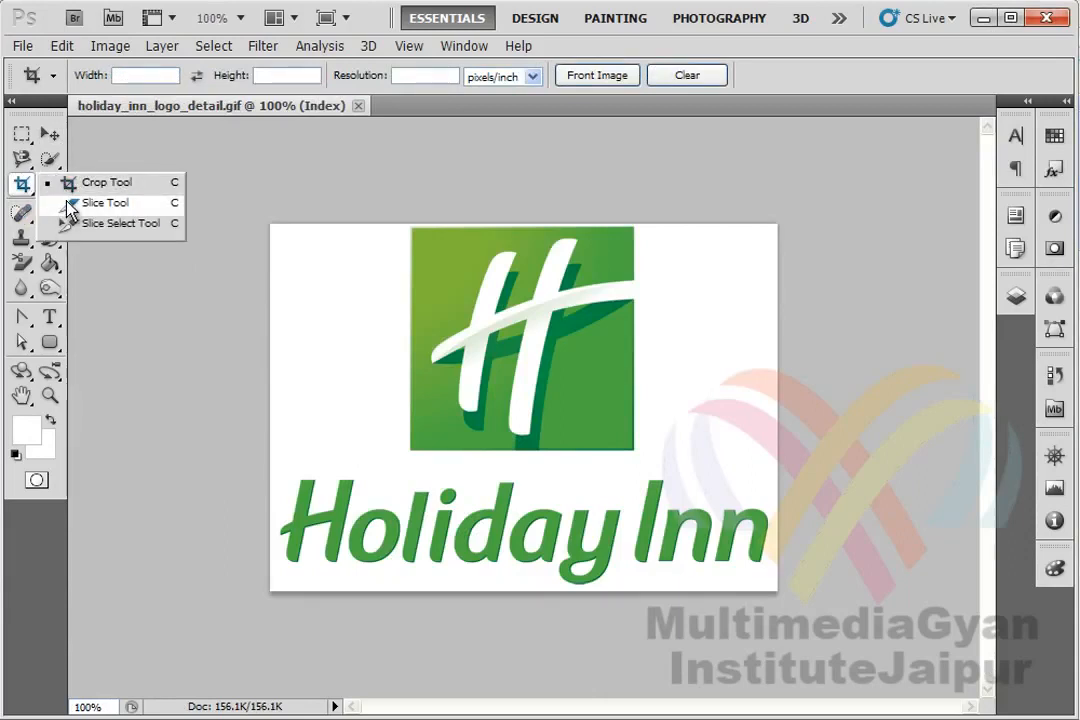
{"action": "left_click", "coordinate": [70, 203]}
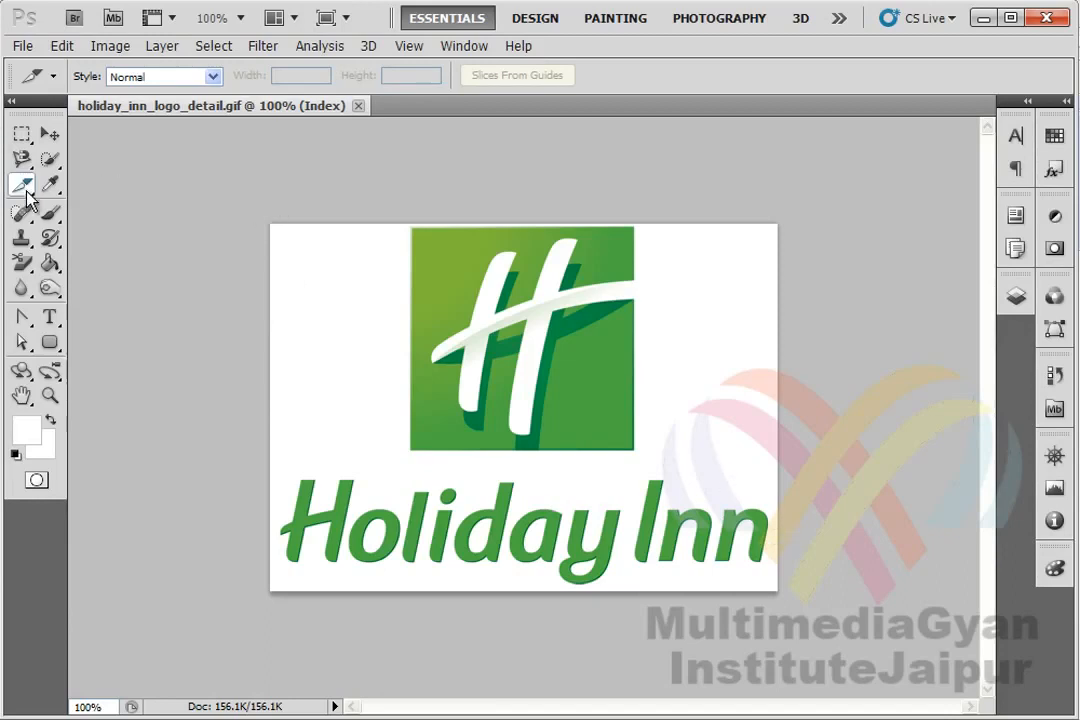
{"action": "left_click_drag", "start_coordinate": [272, 222], "coordinate": [791, 456]}
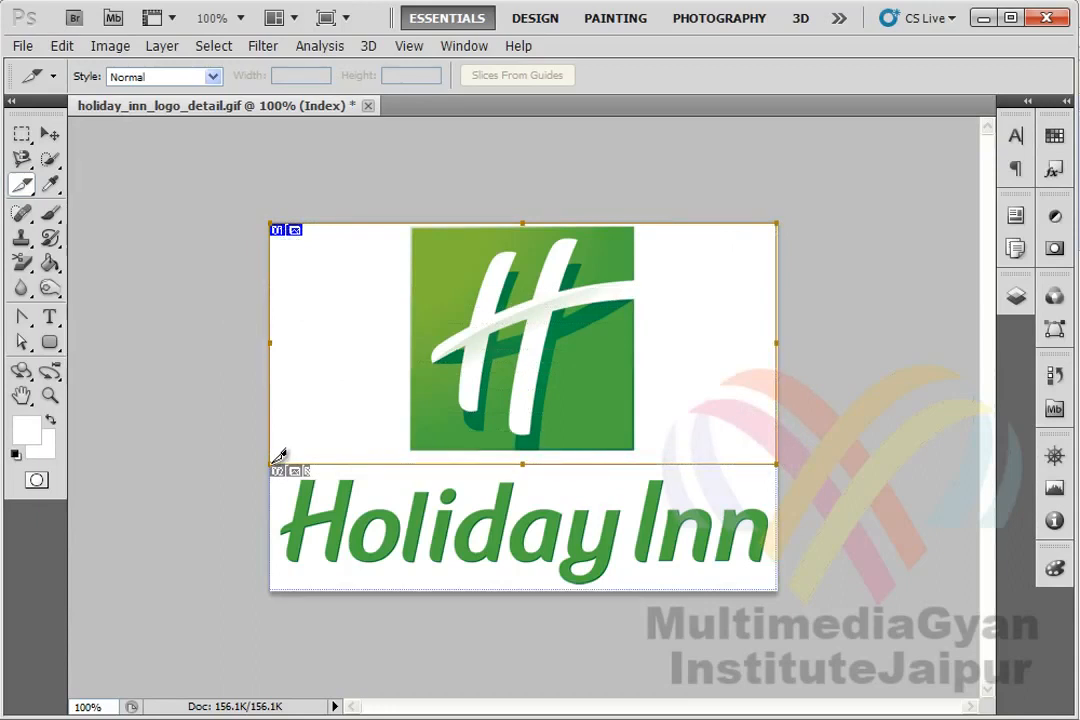
{"action": "left_click_drag", "start_coordinate": [278, 455], "coordinate": [775, 584]}
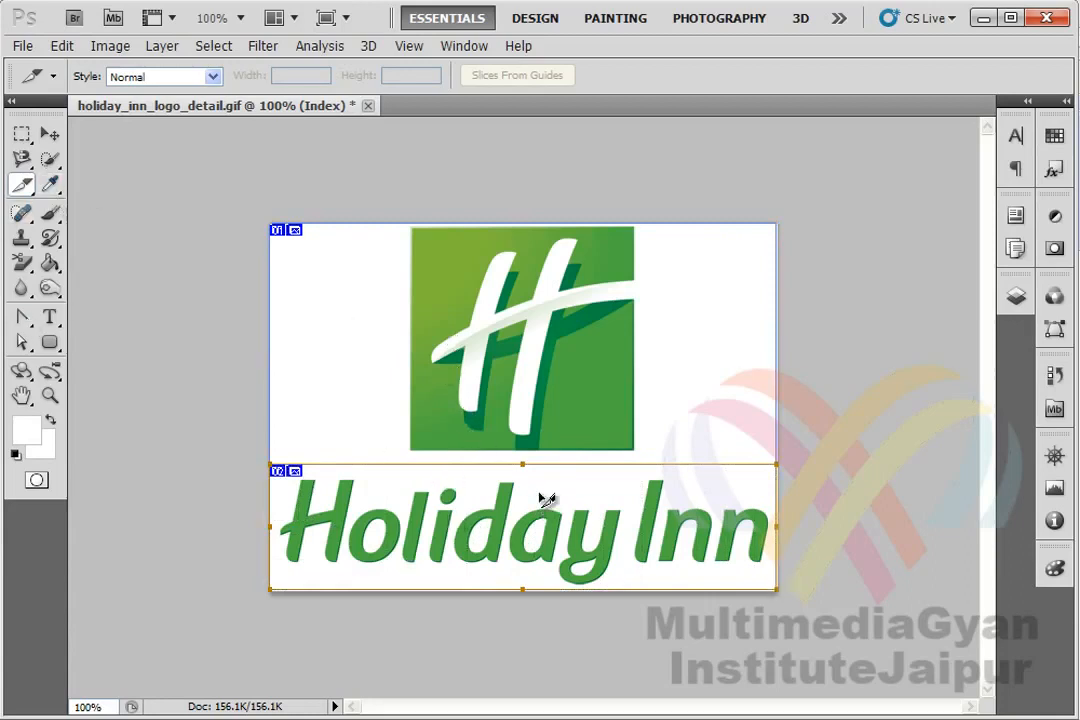
Move the boundary between the two slices up to just below the green emblem, resizing both slices to meet there
{"action": "left_click_drag", "start_coordinate": [27, 193], "coordinate": [97, 228]}
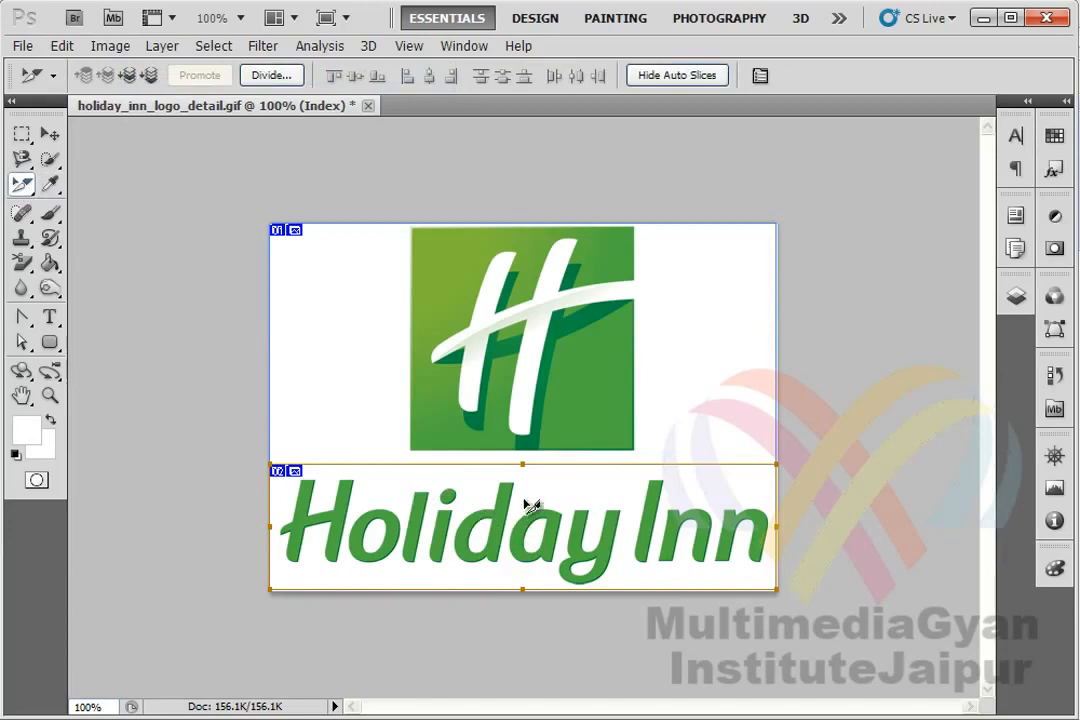
{"action": "left_click", "coordinate": [692, 410]}
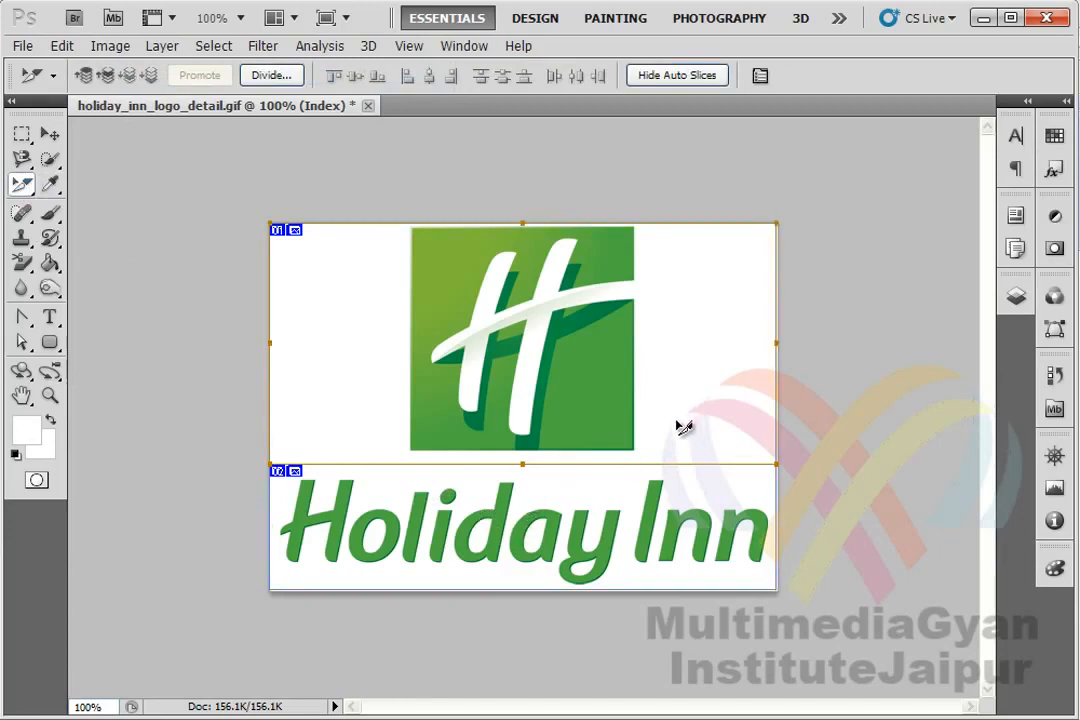
{"action": "left_click_drag", "start_coordinate": [523, 463], "coordinate": [522, 456]}
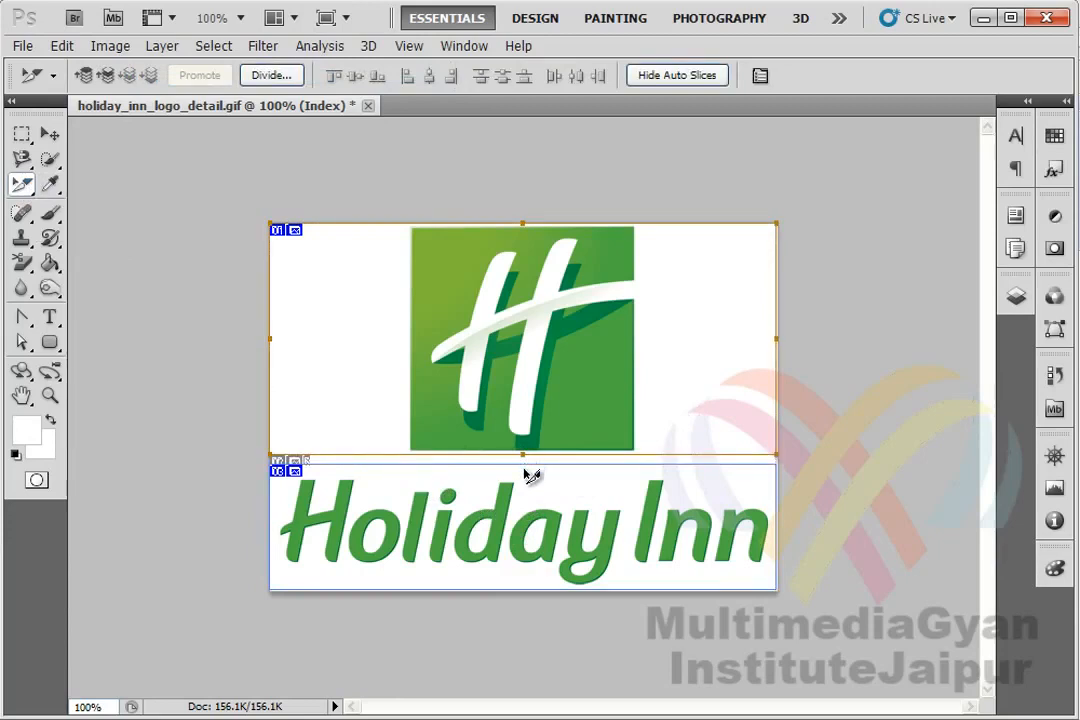
{"action": "left_click", "coordinate": [526, 478]}
{"action": "left_click_drag", "start_coordinate": [523, 464], "coordinate": [523, 455]}
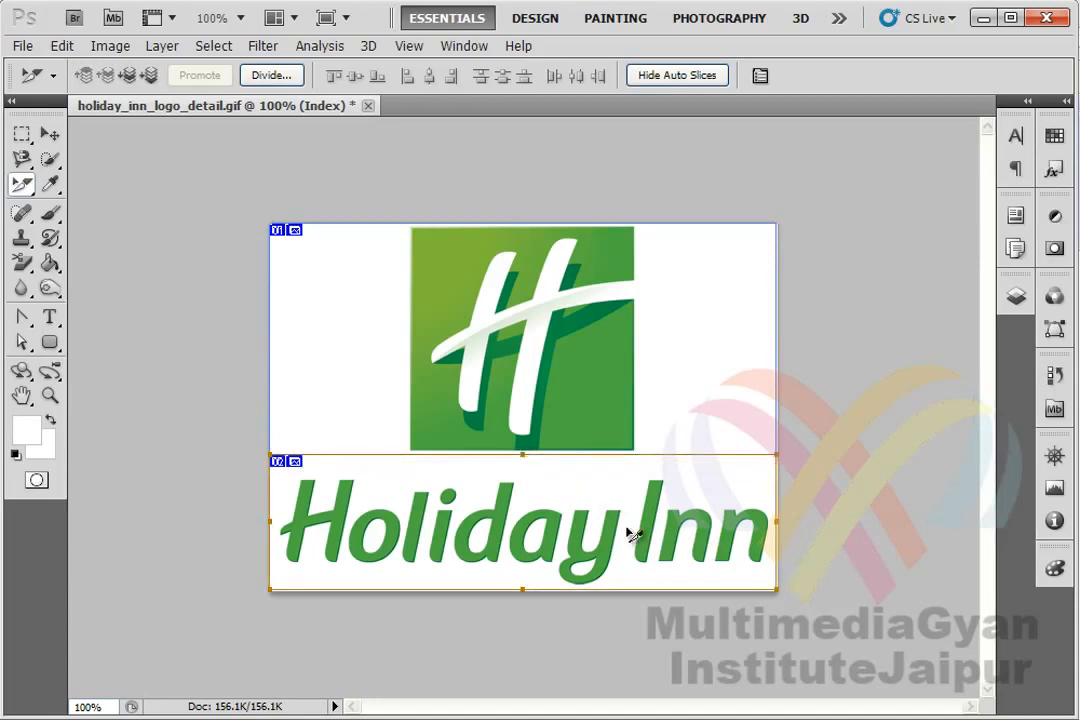
Save all slices for the web as High quality JPEG images in Sample Pictures under the name holiday_inn_logo_detail.jpg
{"action": "left_click", "coordinate": [22, 46]}
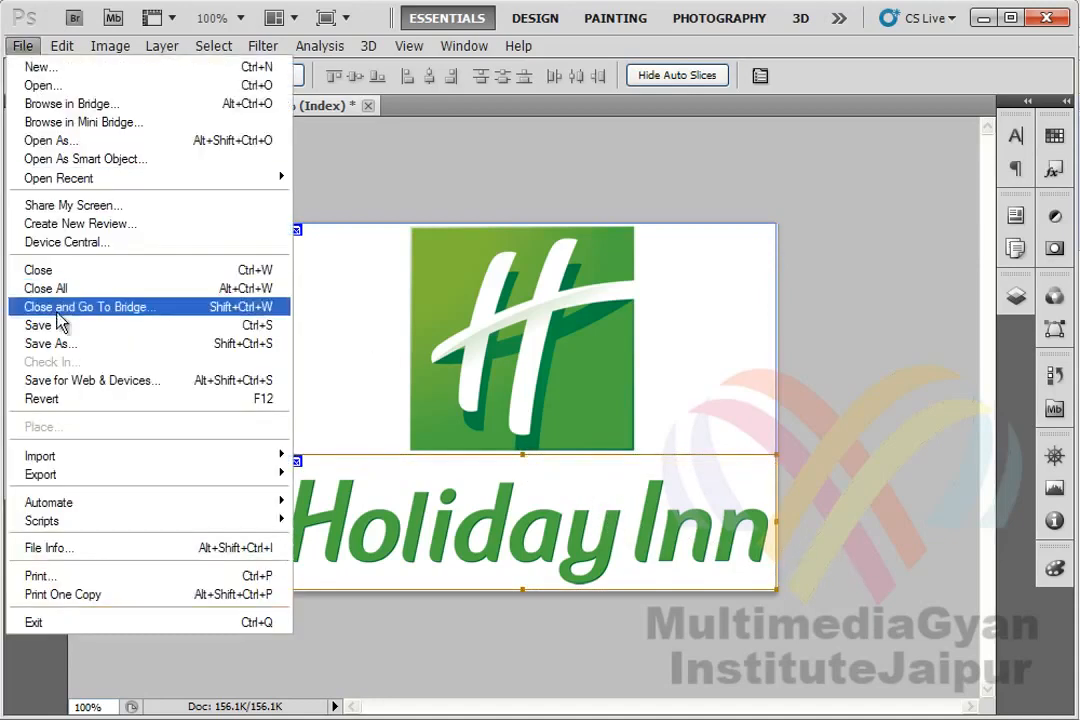
{"action": "left_click", "coordinate": [120, 390]}
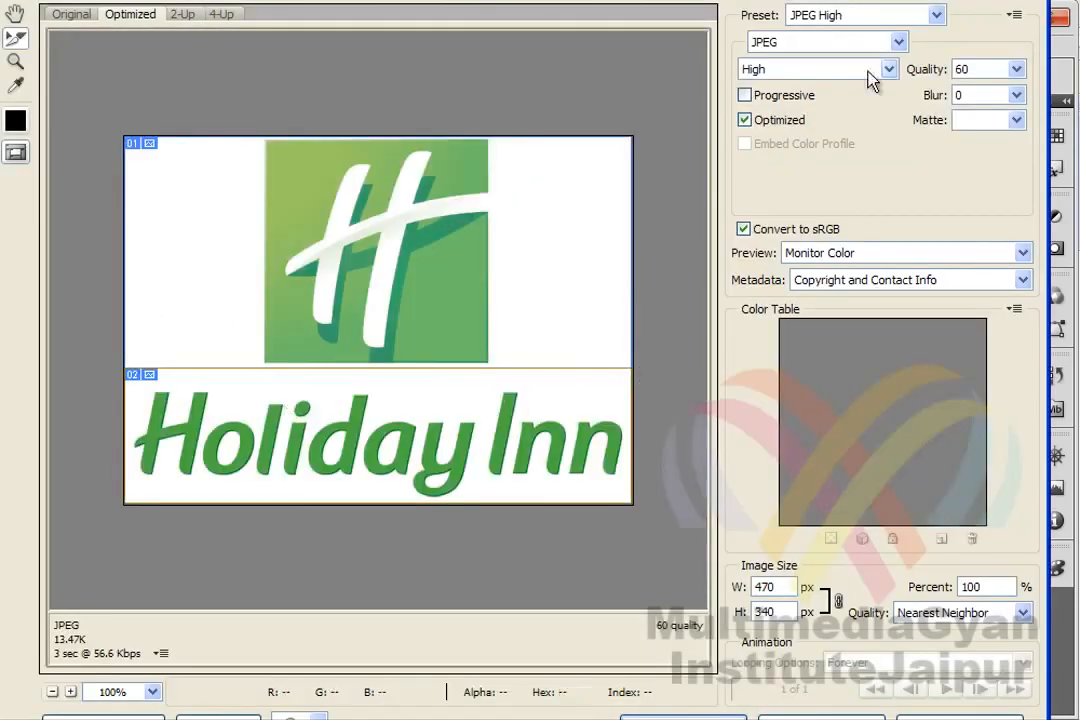
{"action": "left_click", "coordinate": [782, 75]}
{"action": "left_click", "coordinate": [782, 122]}
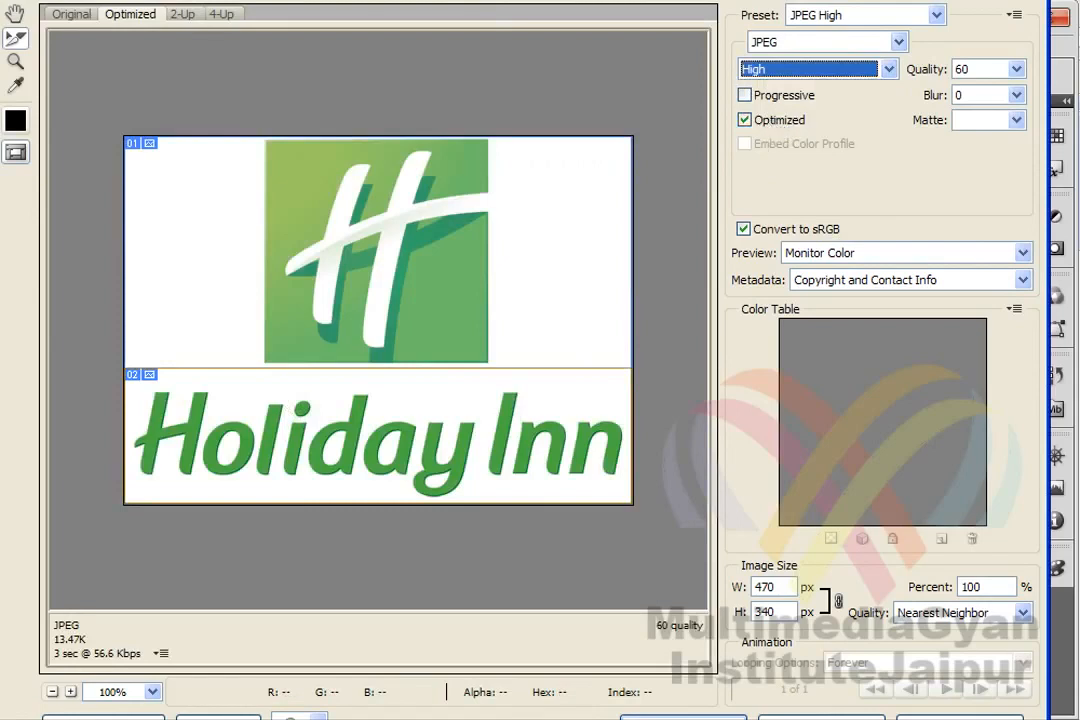
{"action": "key", "text": "Return"}
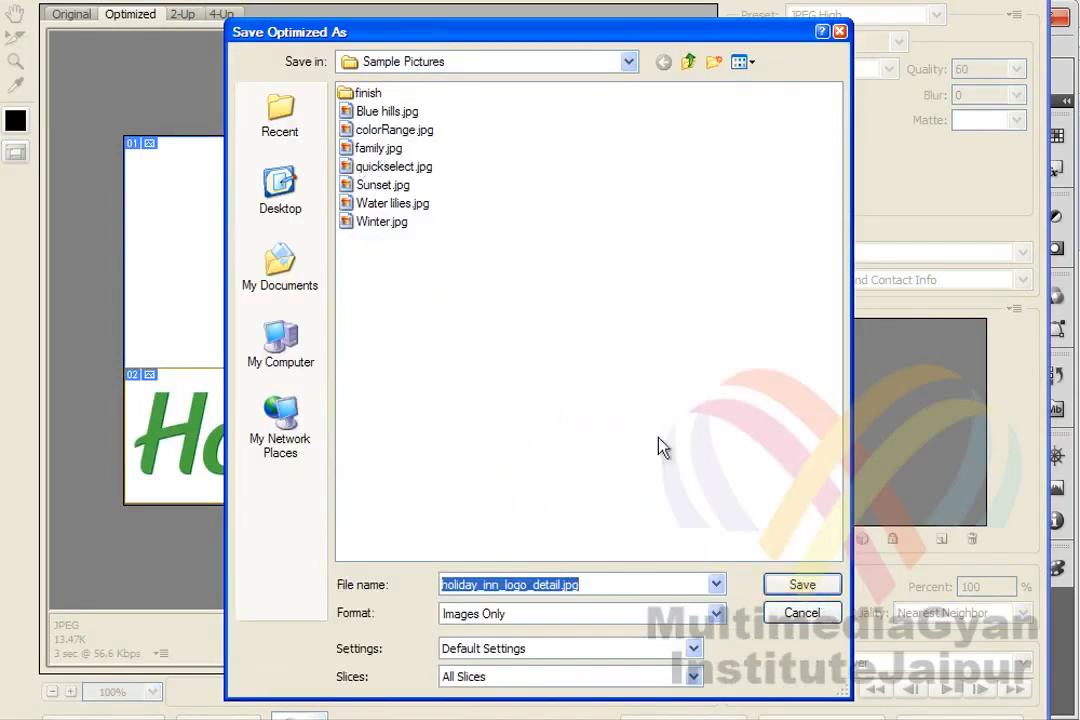
{"action": "left_click", "coordinate": [793, 584]}
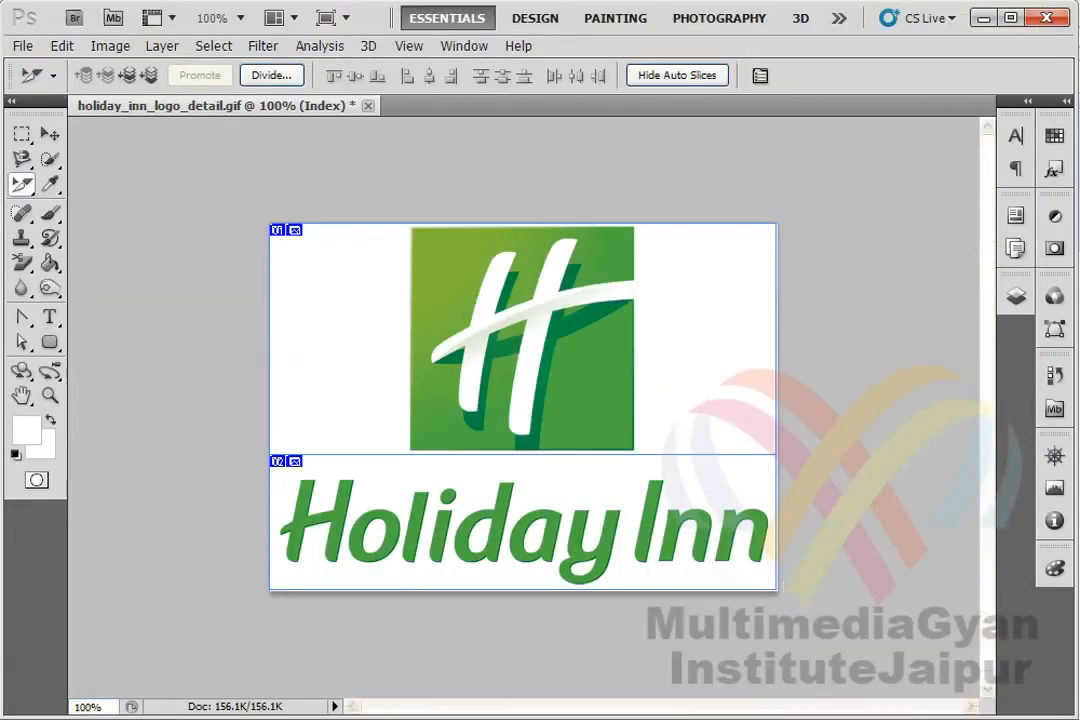
Switch to the Sample Pictures folder in Windows Explorer and open its images subfolder
{"action": "left_click", "coordinate": [470, 719]}
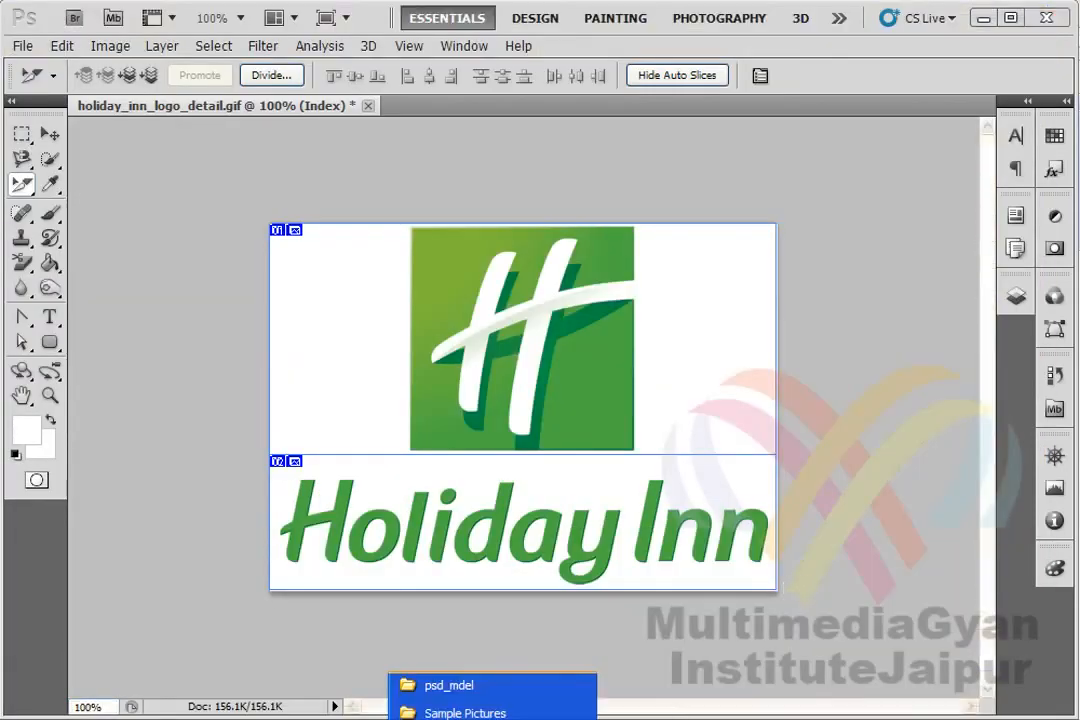
{"action": "left_click", "coordinate": [459, 713]}
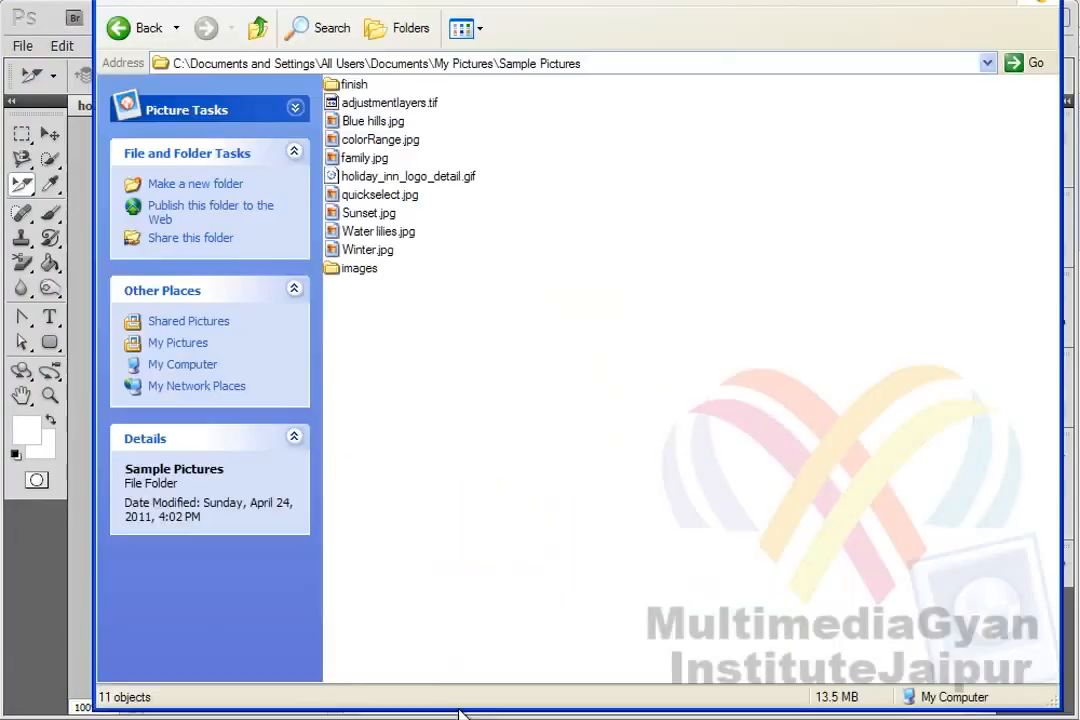
{"action": "left_click", "coordinate": [352, 272]}
{"action": "double_click", "coordinate": [350, 272]}
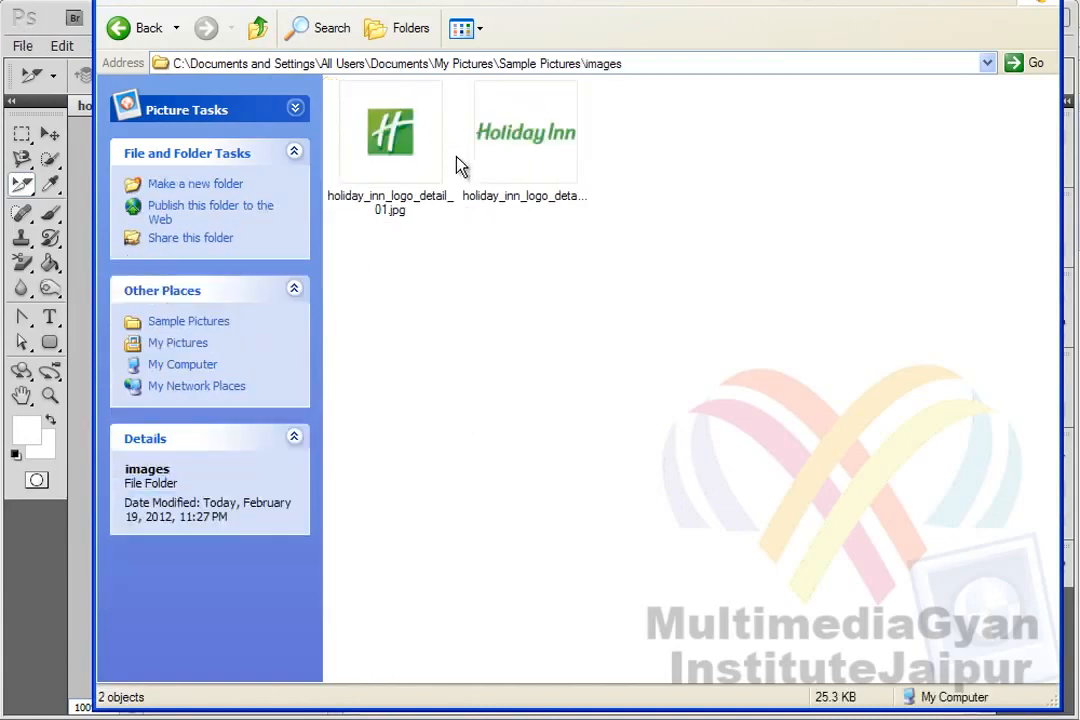
View the exported emblem and wordmark JPEGs one after the other and return to Photoshop
{"action": "double_click", "coordinate": [387, 150]}
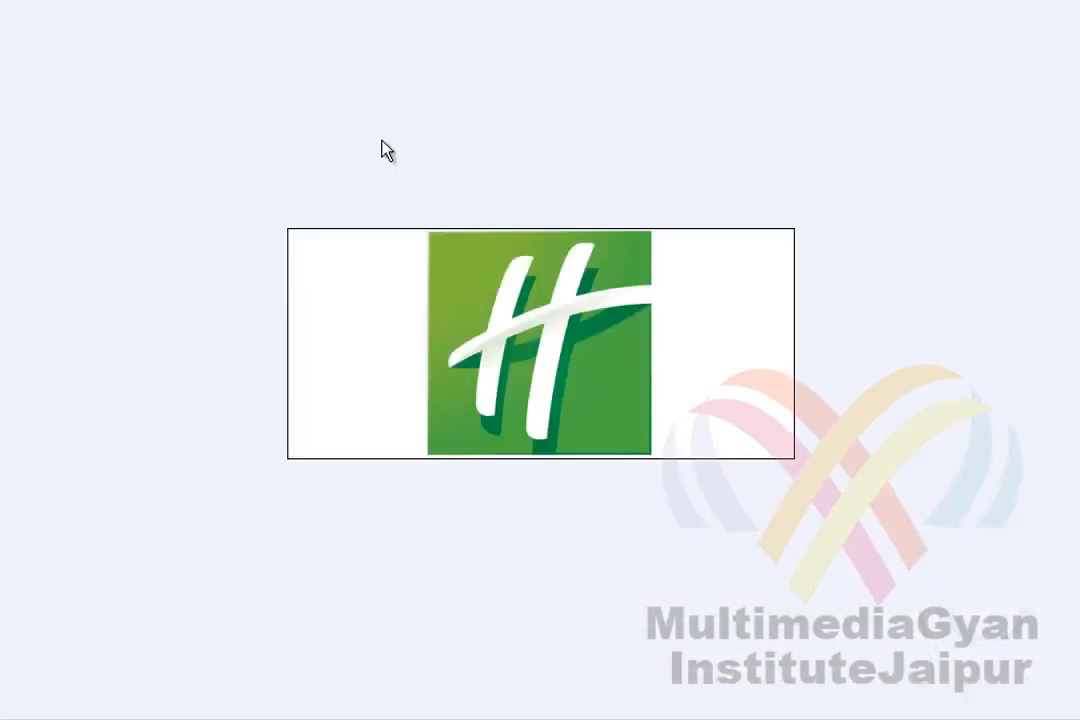
{"action": "left_click", "coordinate": [1066, 25]}
{"action": "left_click", "coordinate": [555, 122]}
{"action": "double_click", "coordinate": [555, 122]}
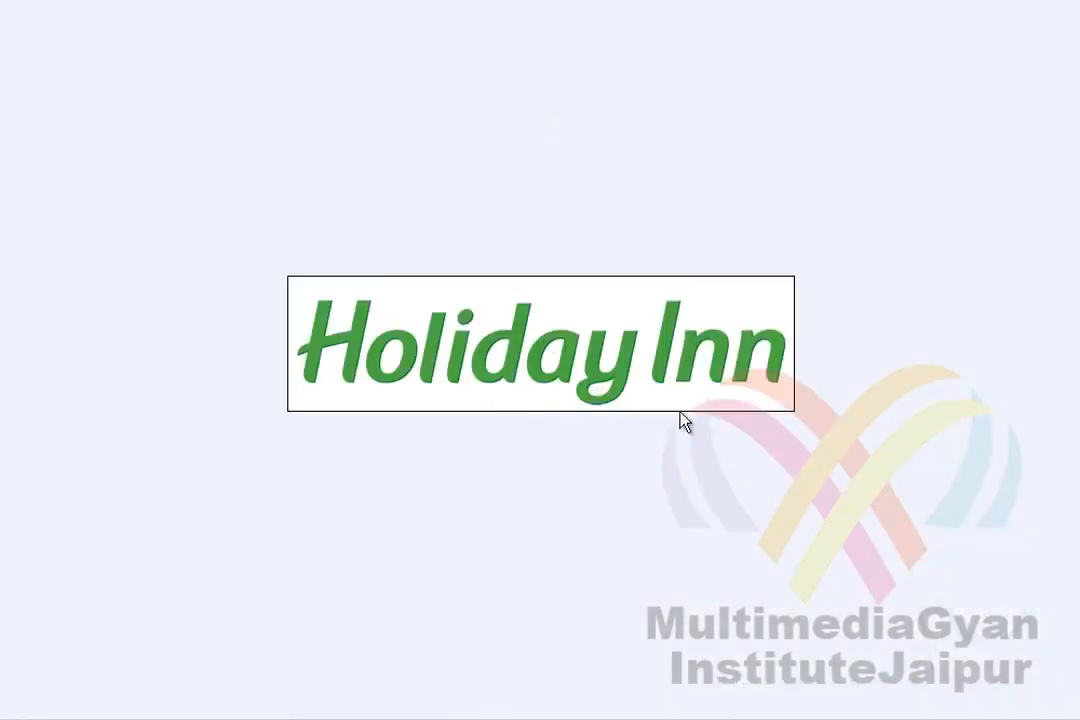
{"action": "key", "text": "Escape"}
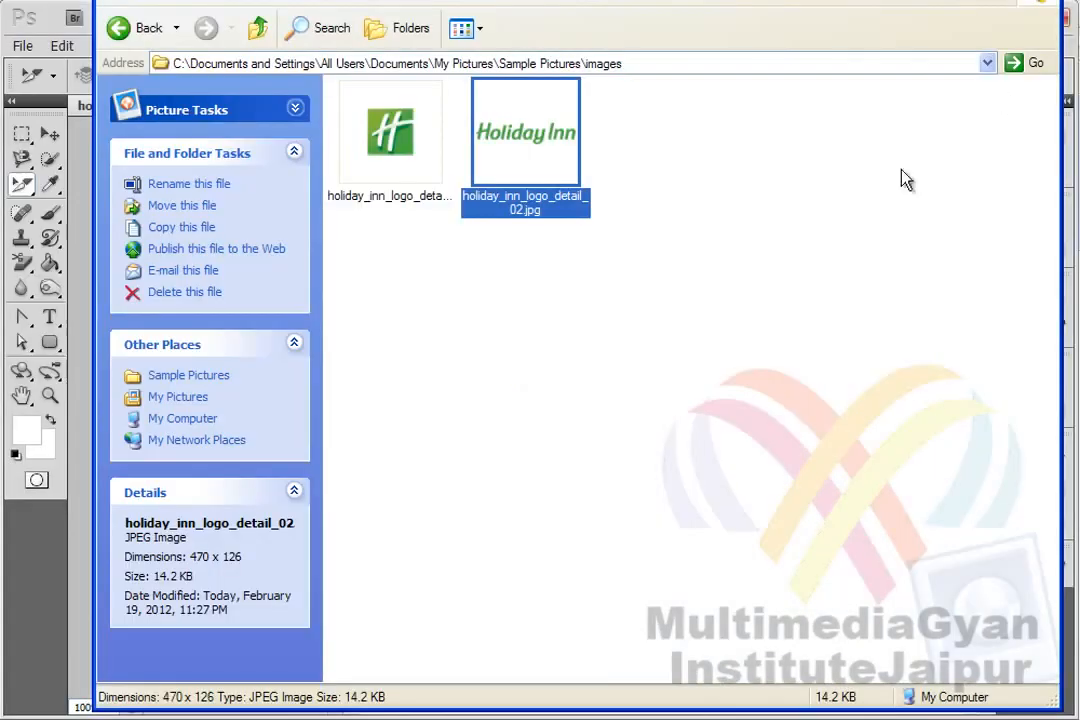
{"action": "key", "text": "alt+Tab"}
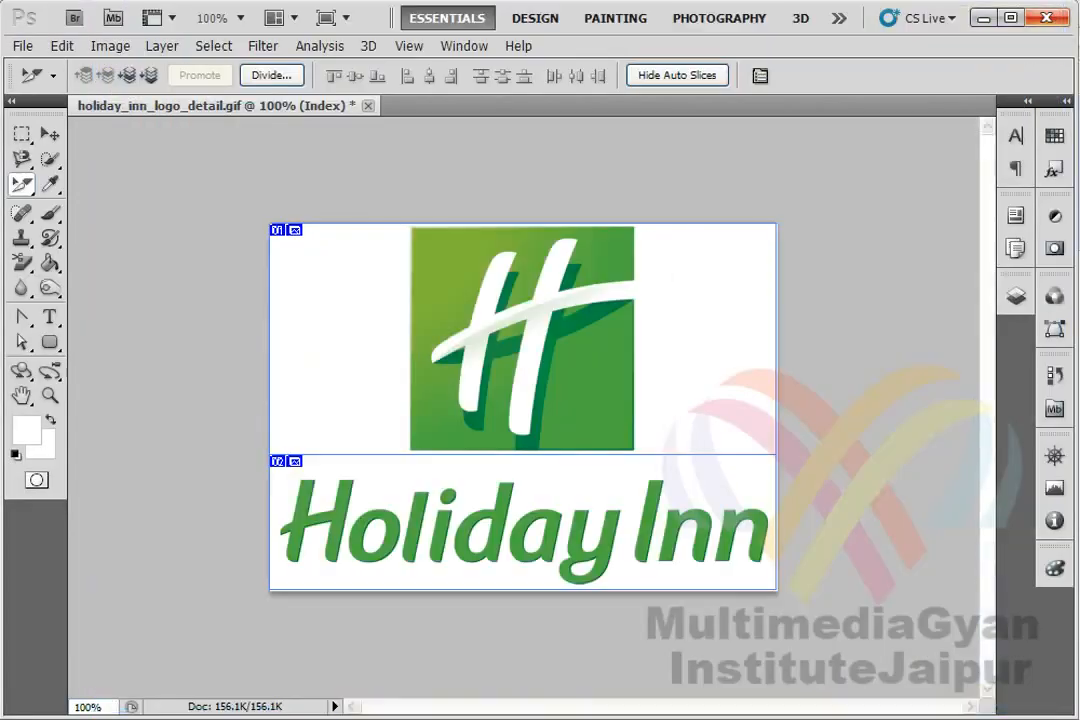